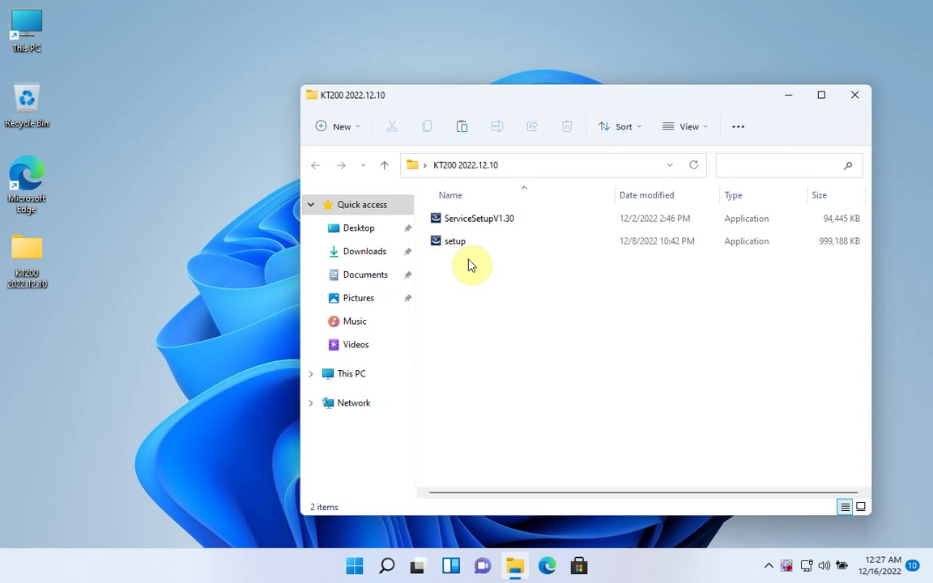
Run the setup installer from the KT200 2022.12.10 folder, accept the license terms and start copying files to C:\KT200-master.
right_click(459, 250)
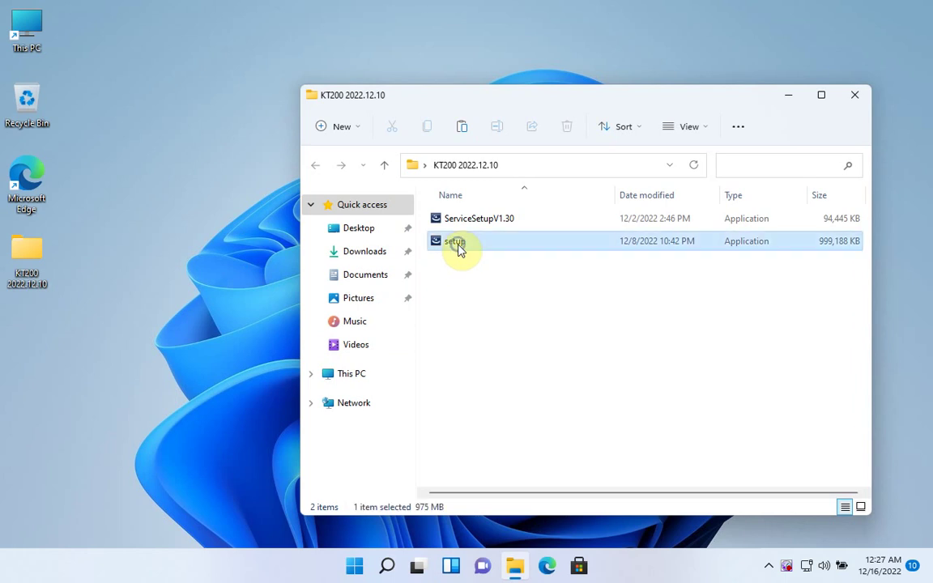
left_click(494, 294)
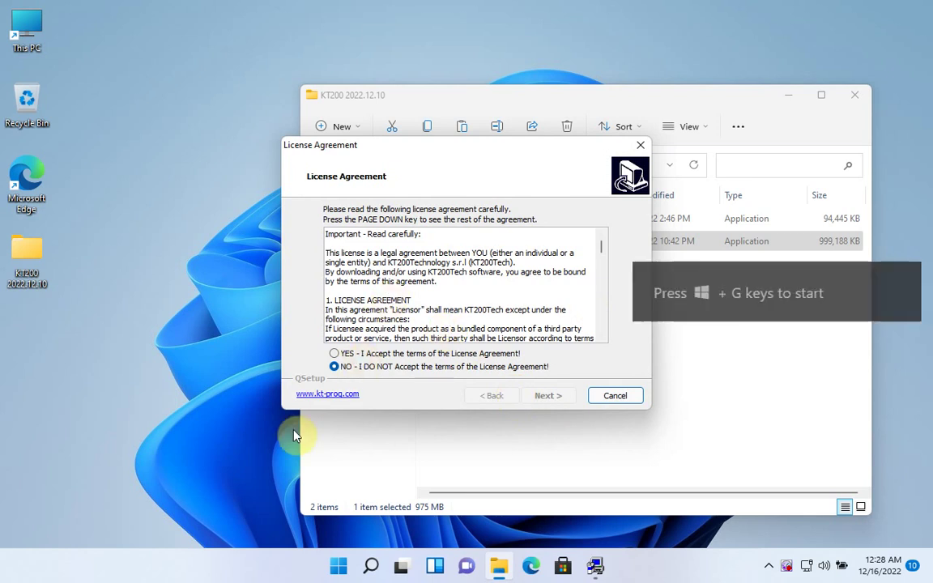
left_click(367, 354)
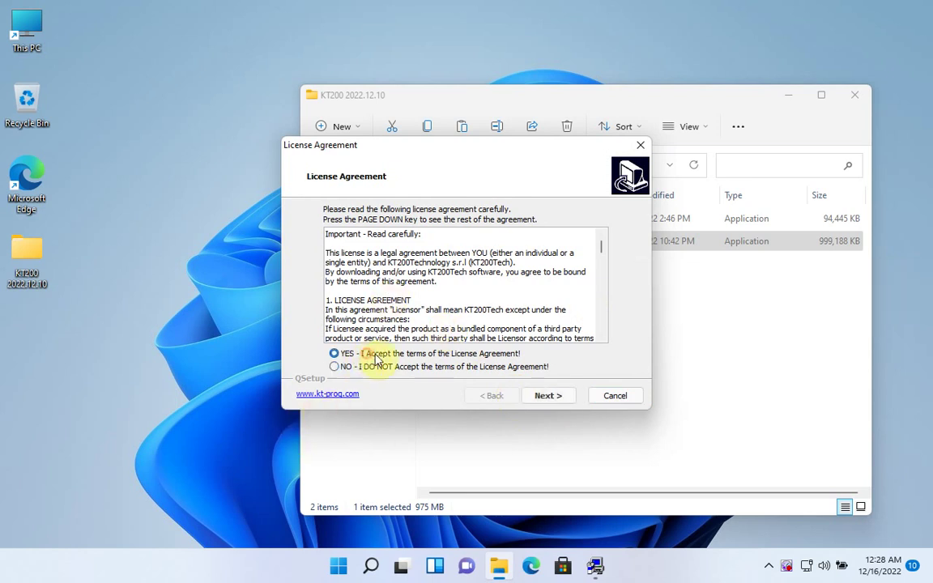
left_click(543, 396)
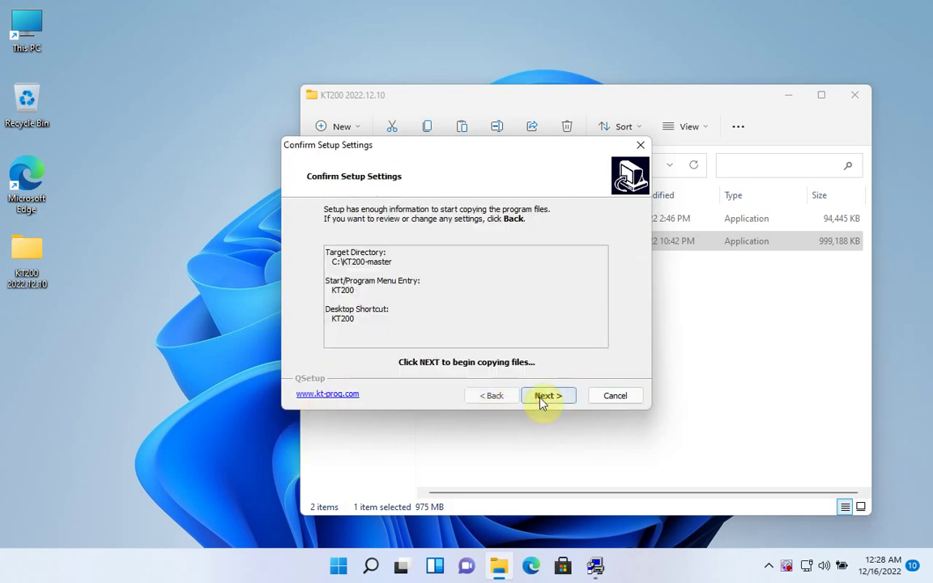
left_click(545, 396)
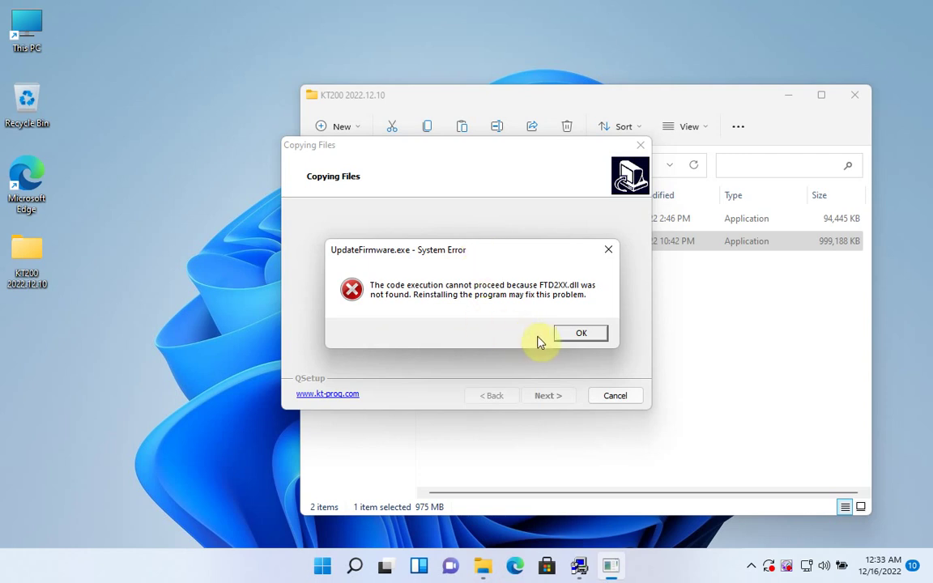
Dismiss the UpdateFirmware.exe system error, finish the KT200 setup and minimize the folder window.
left_click(580, 334)
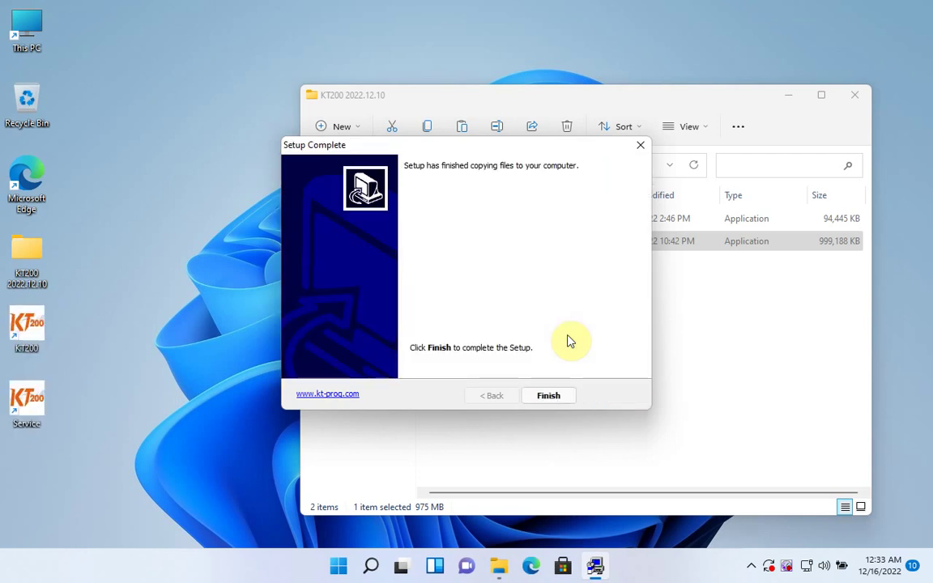
left_click(548, 396)
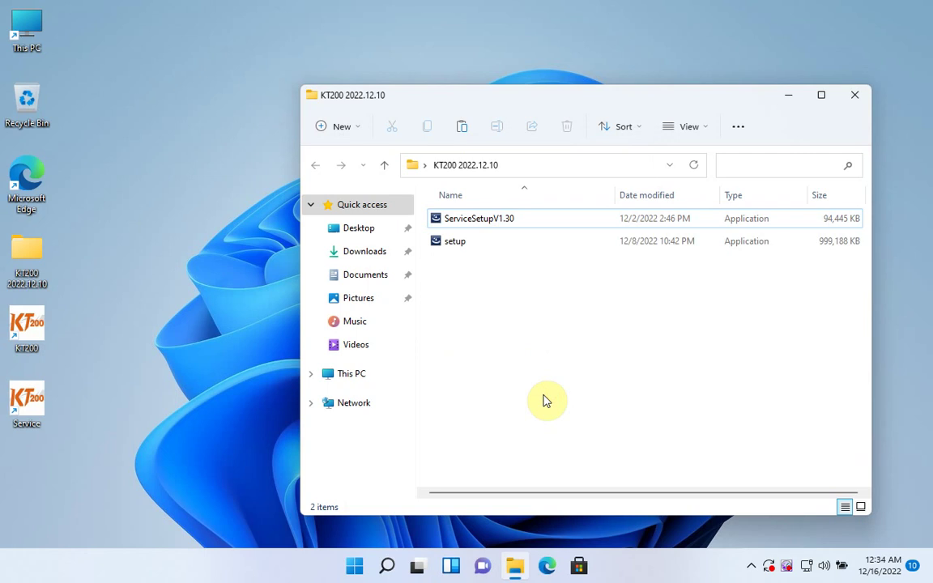
left_click(787, 98)
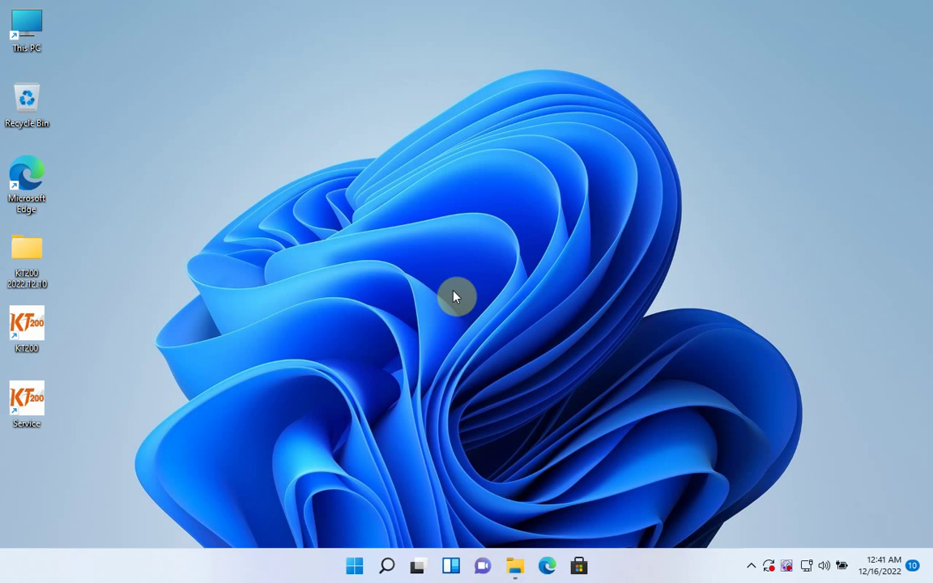
right_click(28, 32)
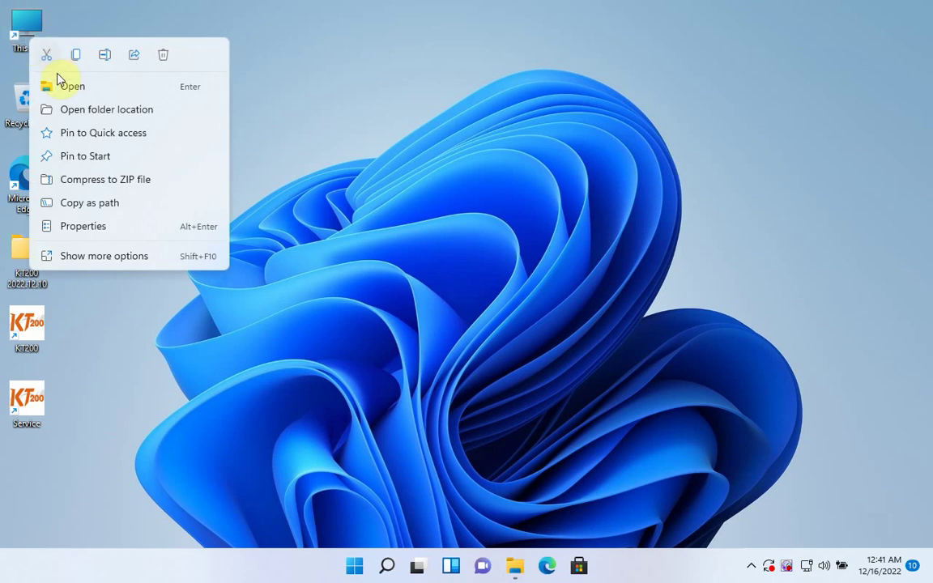
left_click(106, 260)
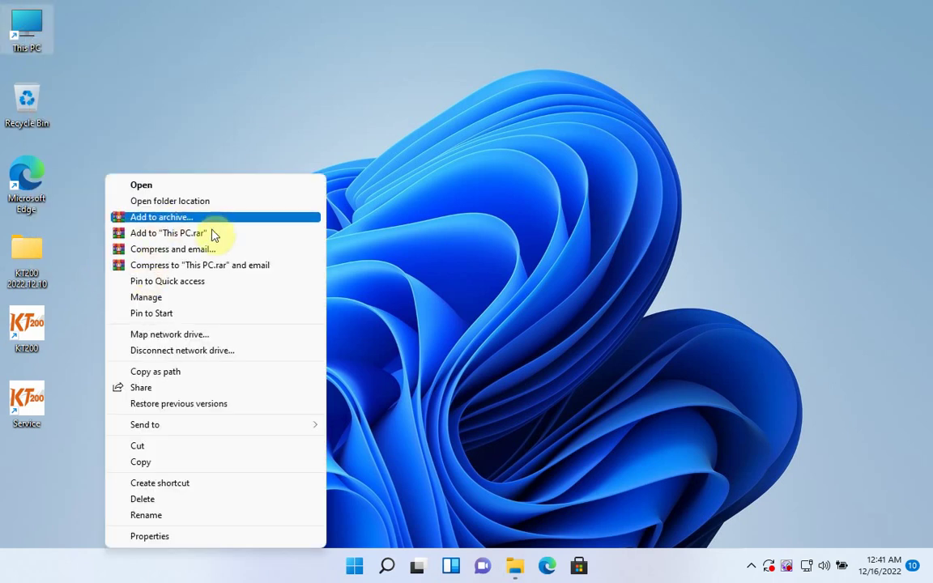
left_click(85, 89)
Open Computer Management for This PC, show the Device Manager and move the window clear of the desktop icons.
right_click(34, 34)
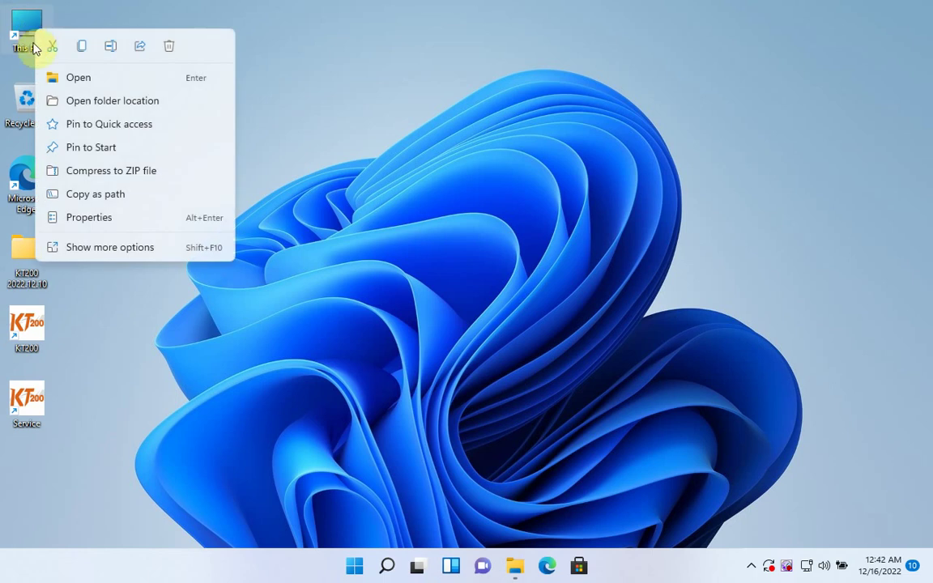
left_click(90, 248)
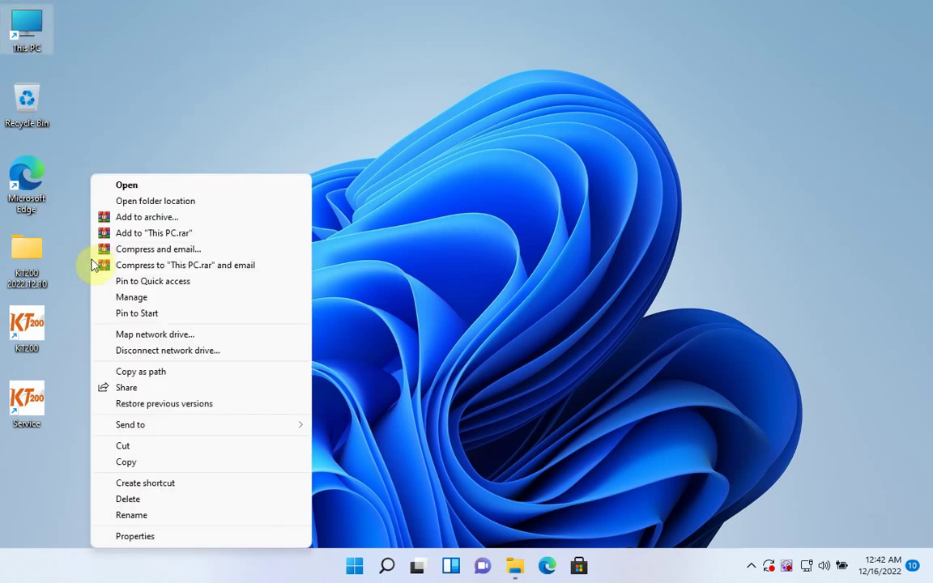
left_click(106, 298)
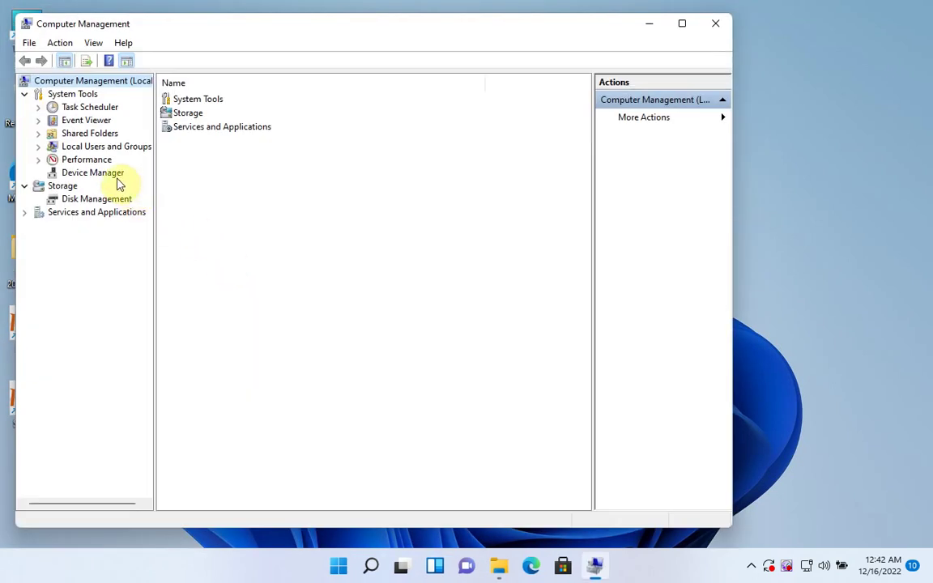
left_click(114, 174)
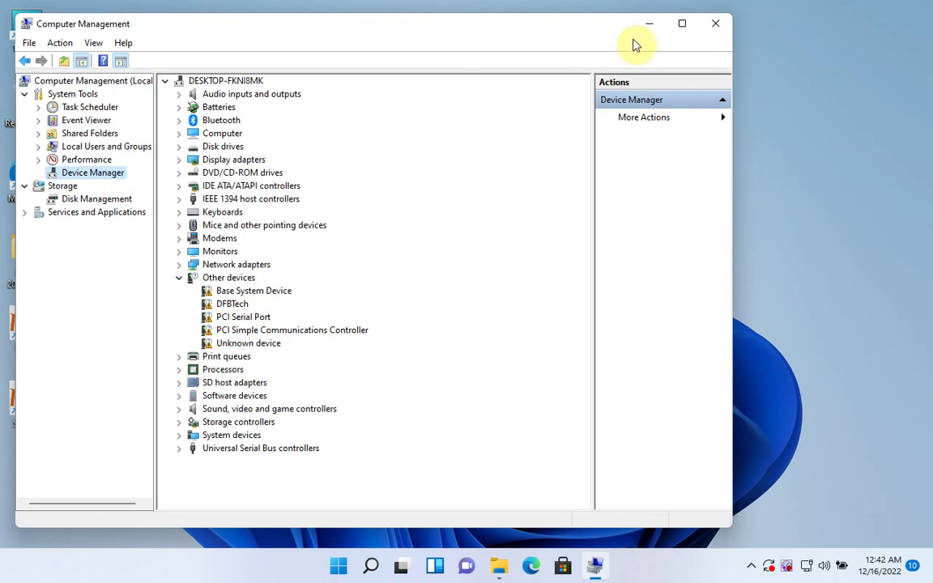
left_click_drag(572, 29, 605, 33)
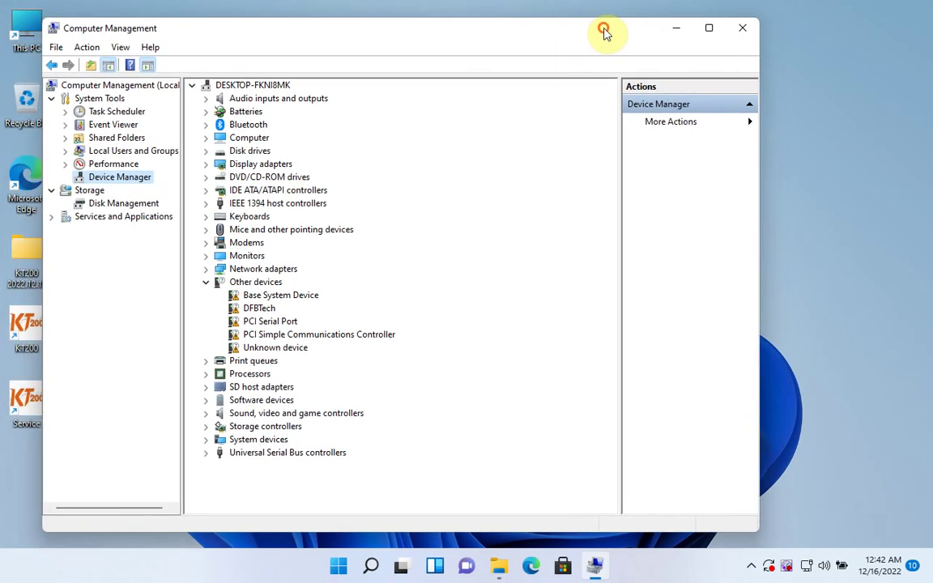
Start a manual driver update for the DFBTech device and open the folder browser for the driver location.
left_click(273, 311)
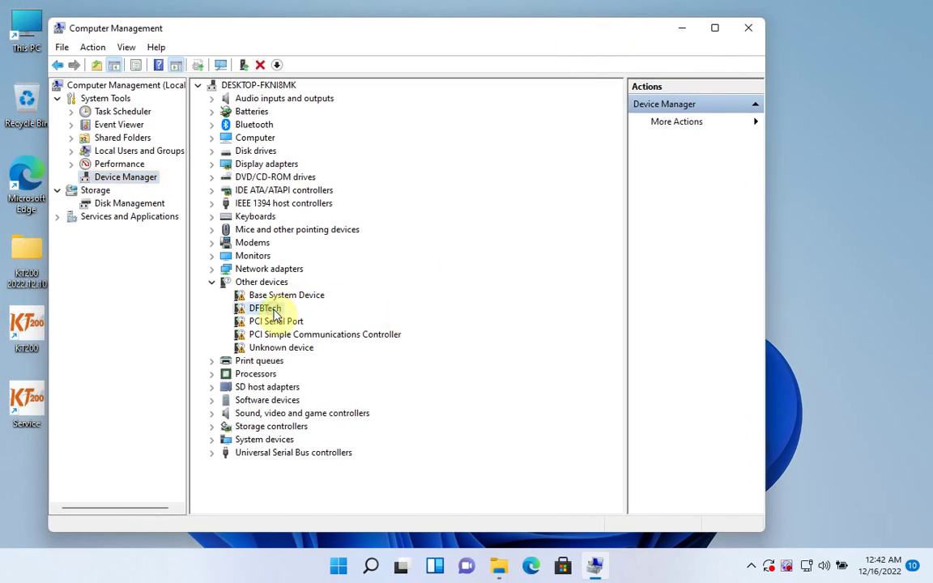
right_click(274, 310)
left_click(294, 320)
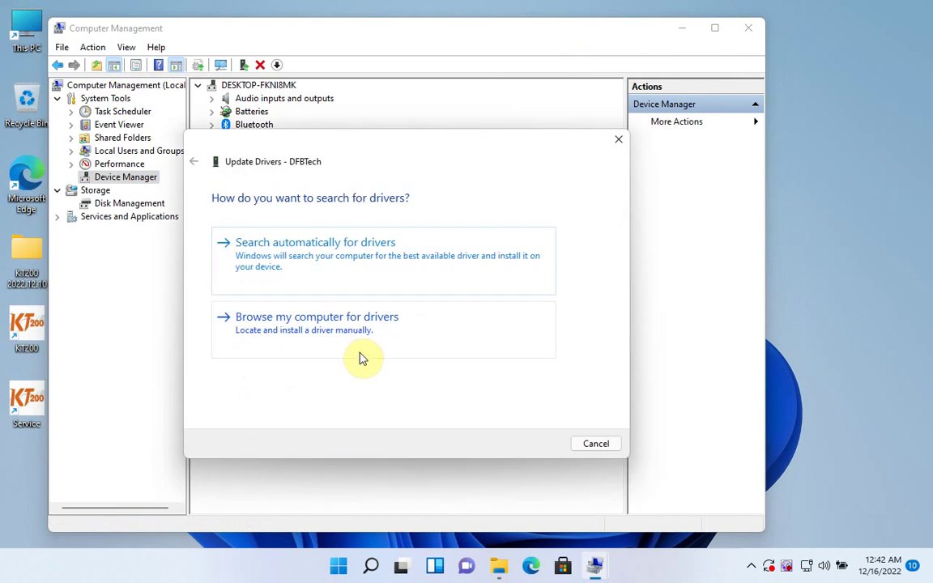
left_click(356, 332)
left_click(525, 251)
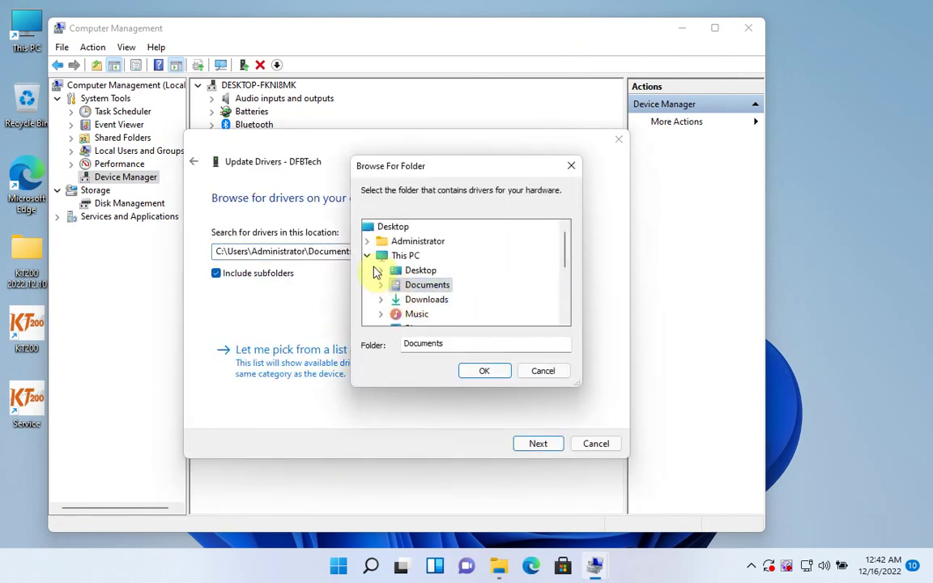
Choose the DRIVER folder inside KT200-master on Local Disk (C:) as the location to search for drivers.
left_click(564, 319)
left_click(563, 319)
left_click(564, 319)
left_click(564, 319)
left_click(564, 320)
left_click(564, 319)
left_click(564, 320)
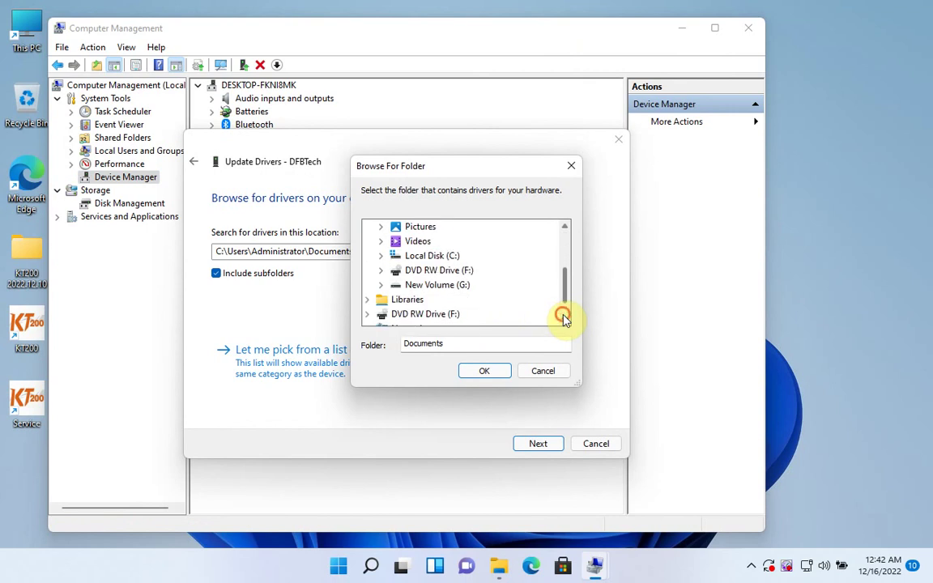
left_click(379, 256)
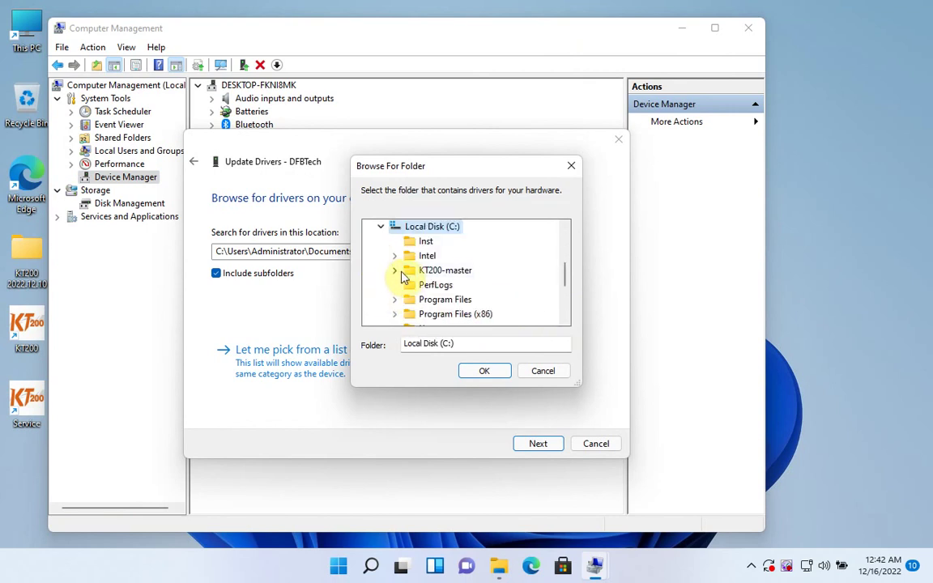
left_click(396, 270)
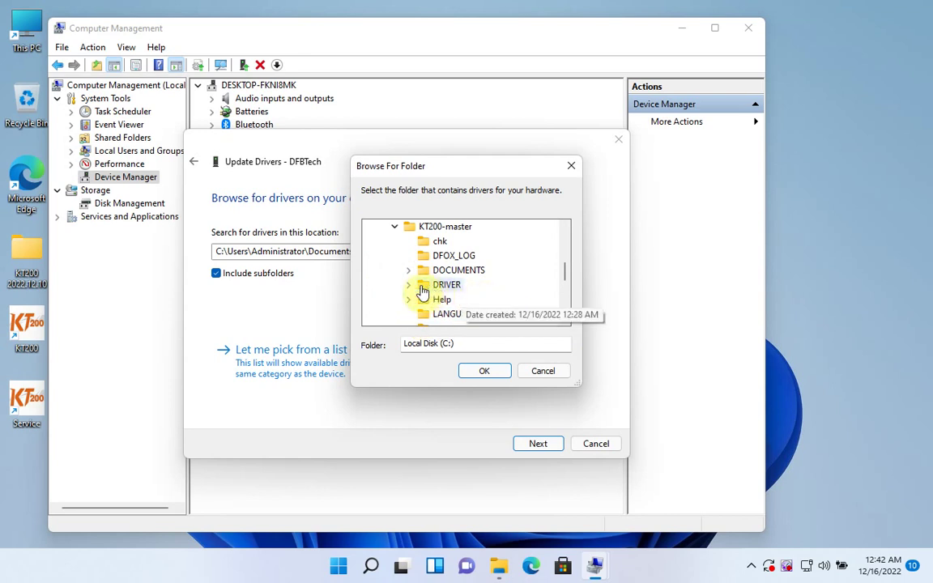
left_click(409, 286)
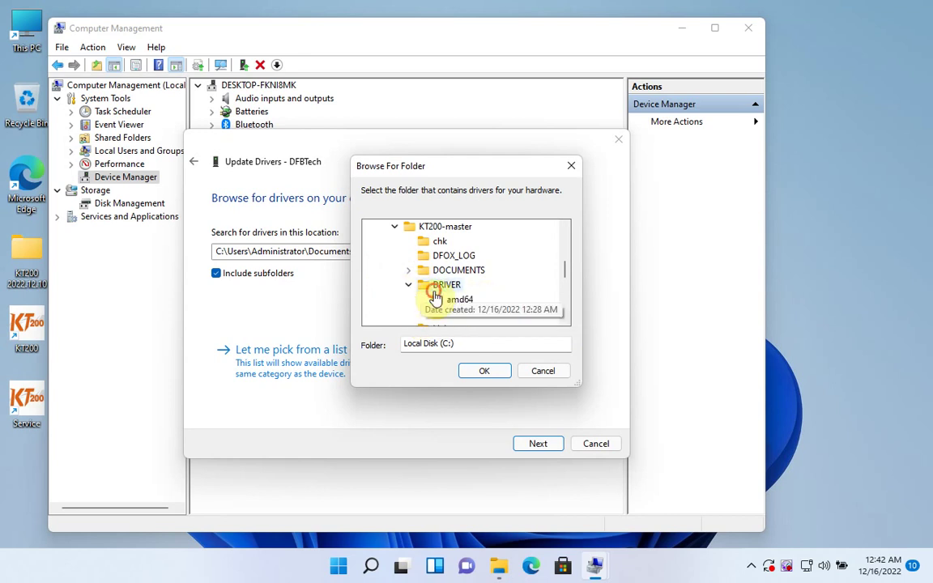
left_click(441, 287)
left_click(483, 371)
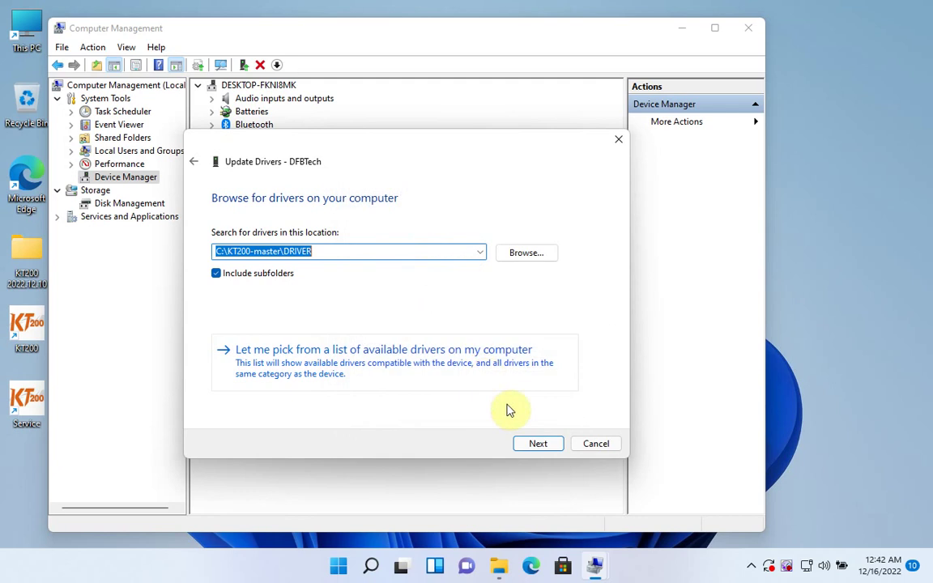
Install the DFBTech driver from the chosen folder, close the update wizard and minimize Computer Management.
left_click(538, 443)
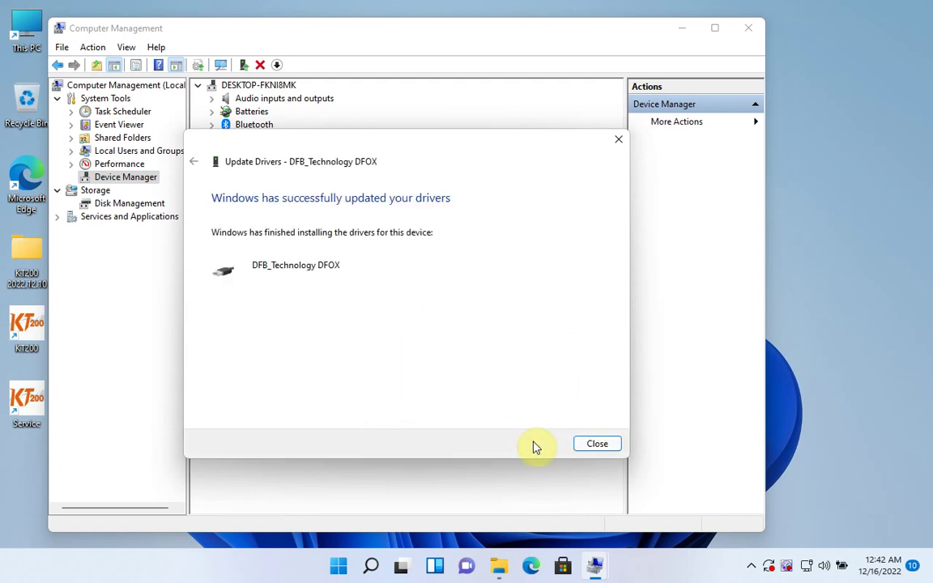
left_click(597, 444)
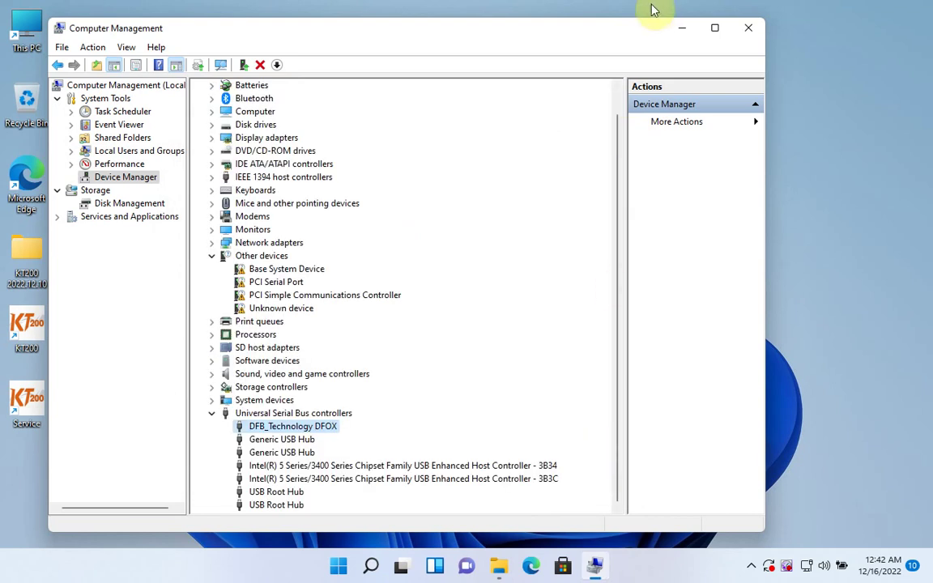
left_click(677, 26)
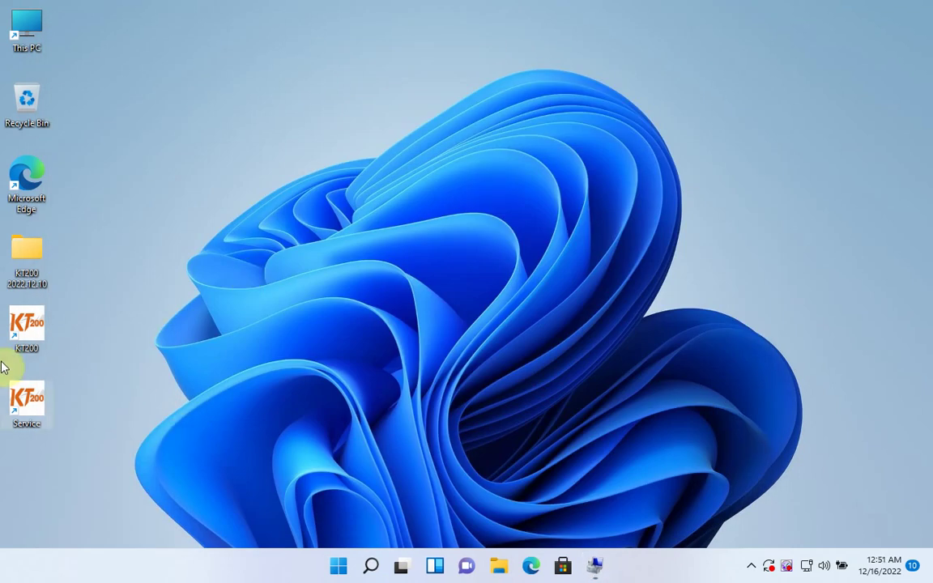
Launch the KT200 program from its desktop shortcut.
double_click(27, 401)
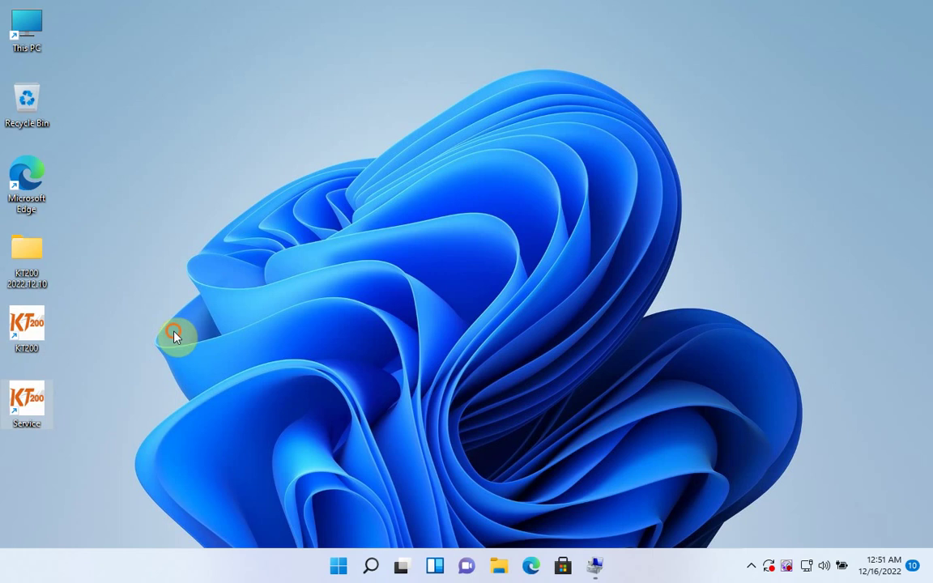
right_click(34, 325)
left_click(98, 141)
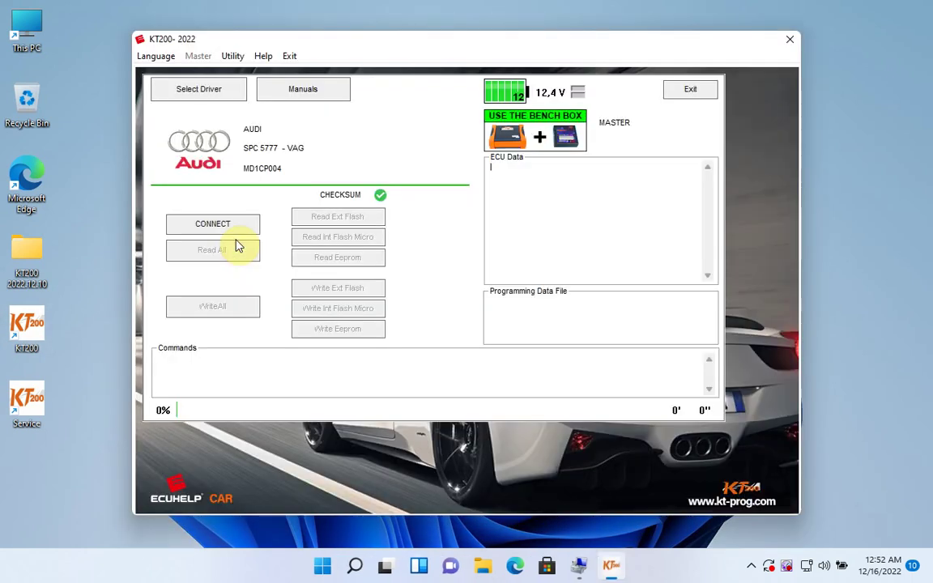
Select the bench mode driver for VOLKSWAGEN, vehicle TC1766 - VAG, ECU type MED17.5.
left_click(240, 92)
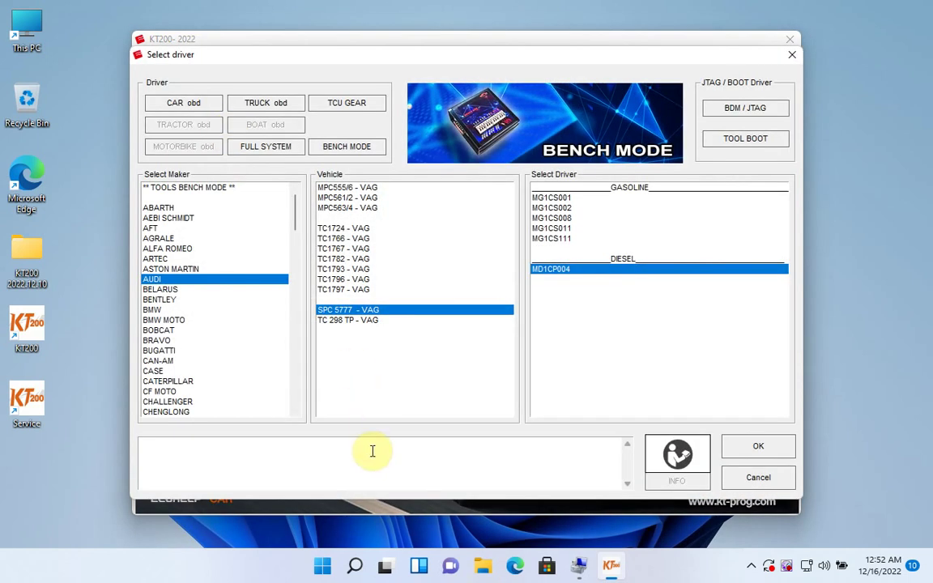
left_click(354, 147)
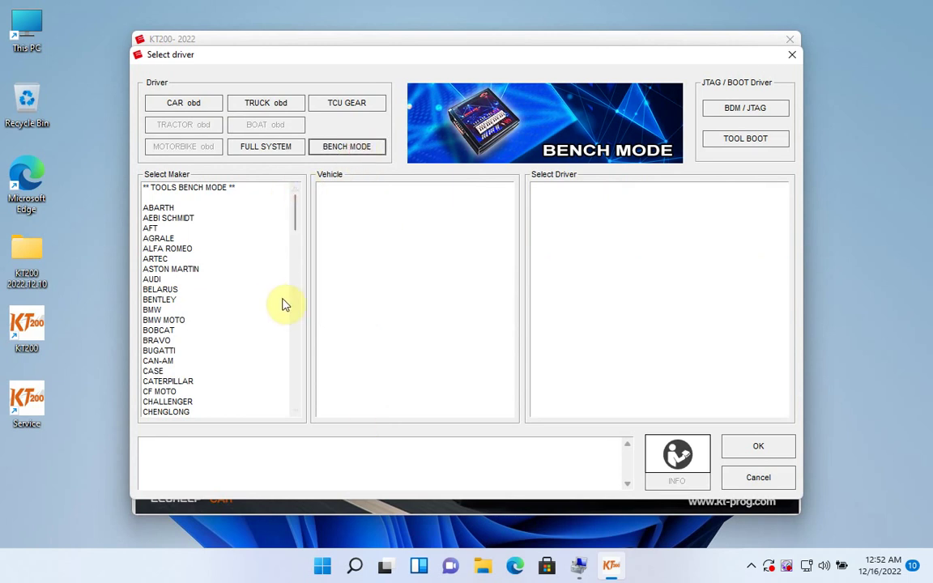
scroll(293, 323, "down", 20)
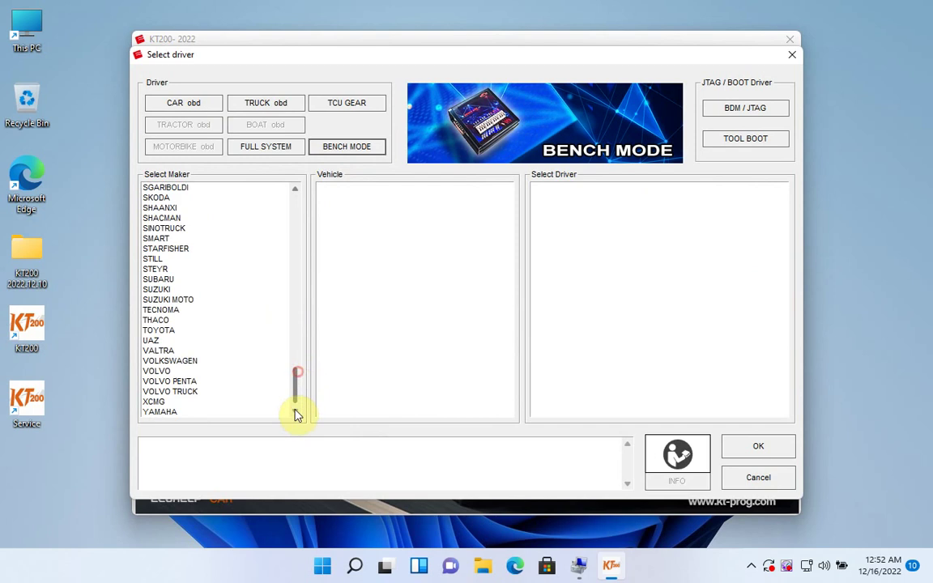
left_click(193, 363)
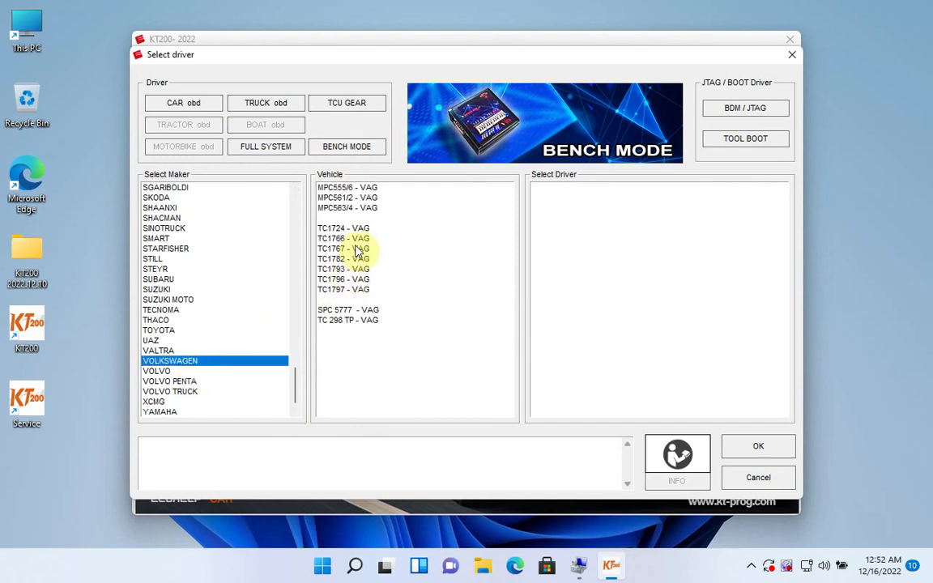
left_click(355, 240)
left_click(546, 198)
left_click(744, 447)
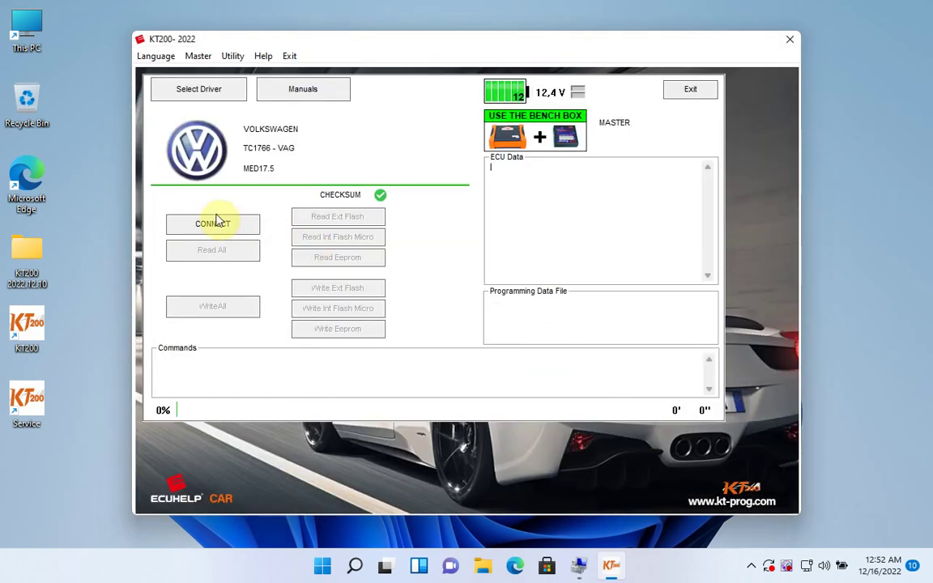
Connect to the MED17.5 ECU and acknowledge the reminder to keep its power on.
left_click(215, 225)
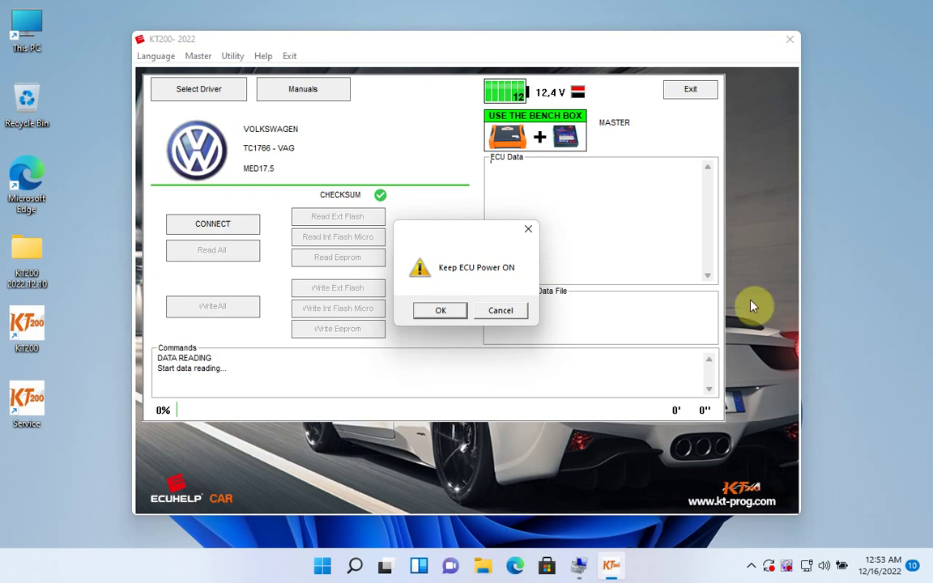
left_click(456, 310)
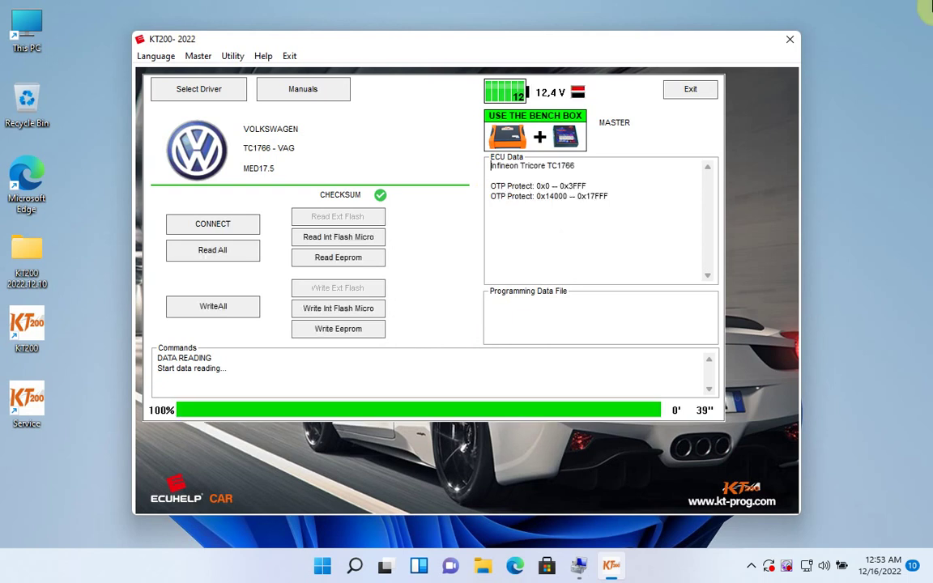
Read the ECU's EEPROM into a file named 17.5, keeping the ECU power on, and acknowledge the end of the read.
left_click(346, 257)
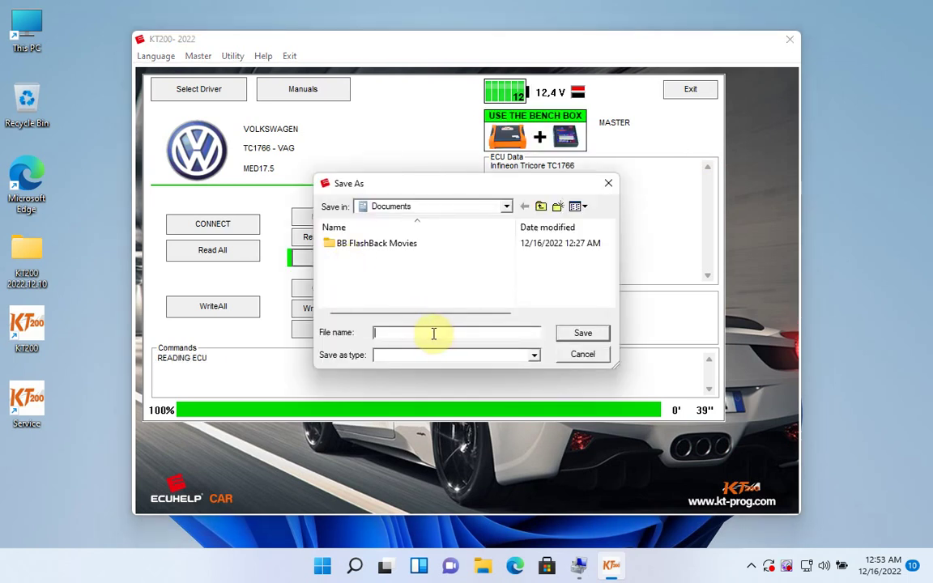
type("17.5")
left_click(600, 335)
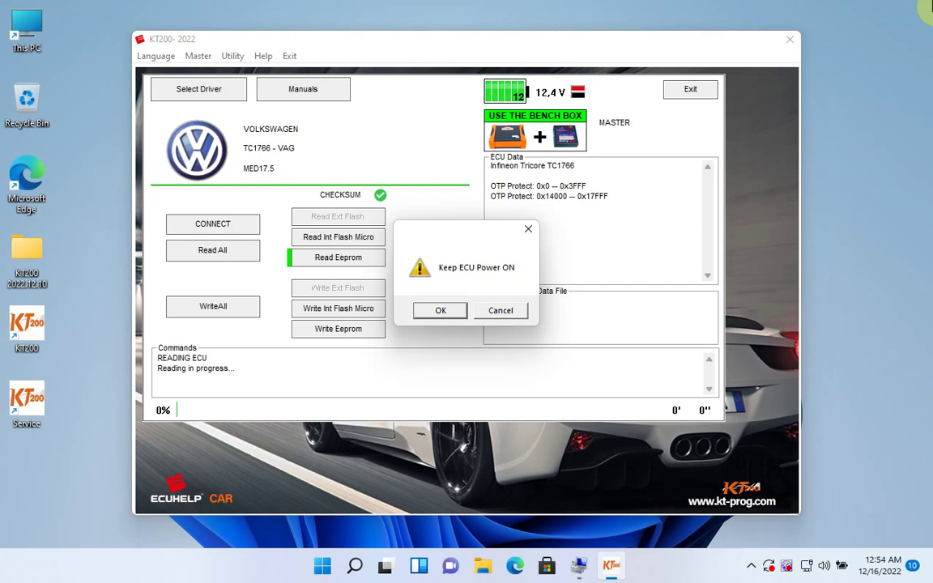
left_click(443, 311)
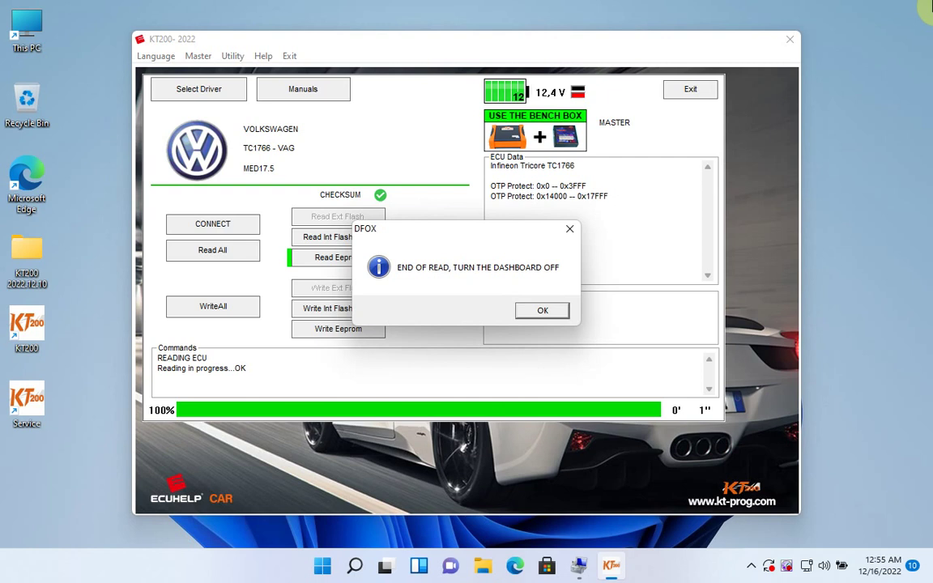
left_click(563, 312)
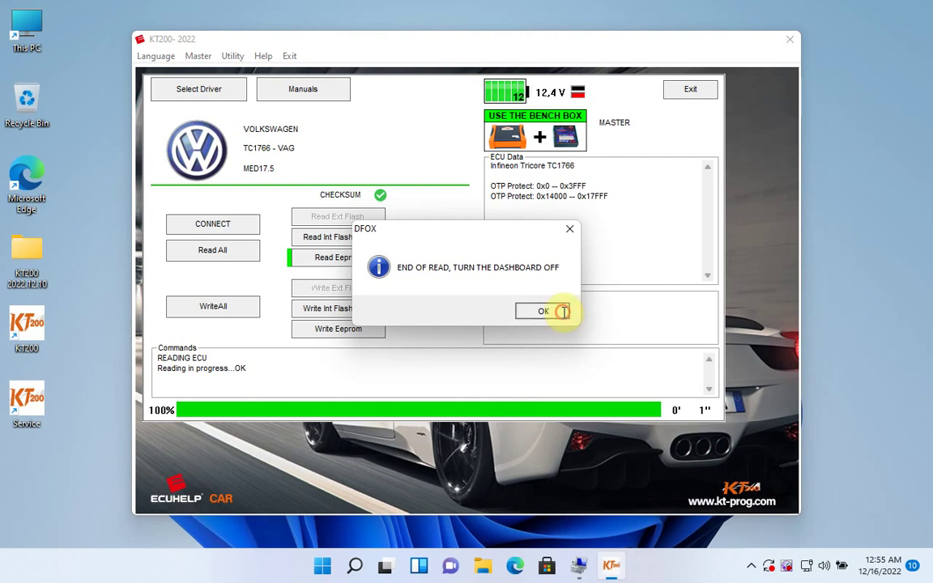
Write the saved file 17.5 to the ECU's EEPROM with checksum correction, keeping ECU power on, and acknowledge the dashboard-off notices through the end.
left_click(360, 332)
left_click(347, 258)
left_click(578, 339)
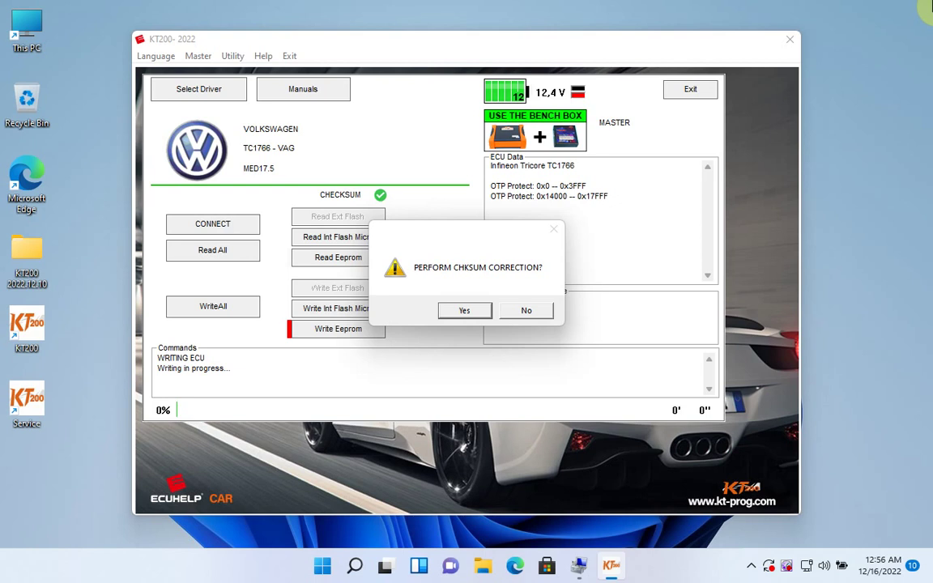
left_click(481, 313)
left_click(508, 310)
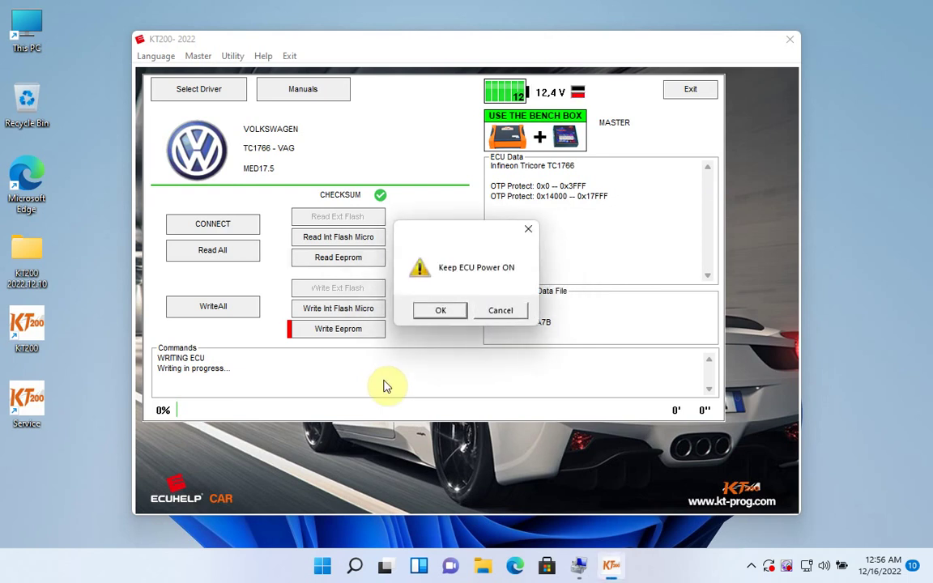
left_click(439, 311)
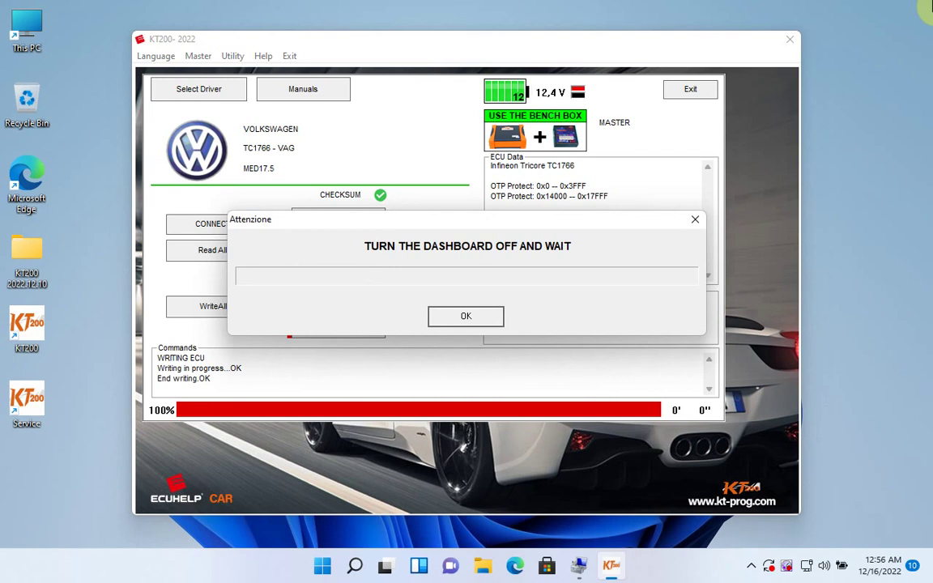
left_click(490, 319)
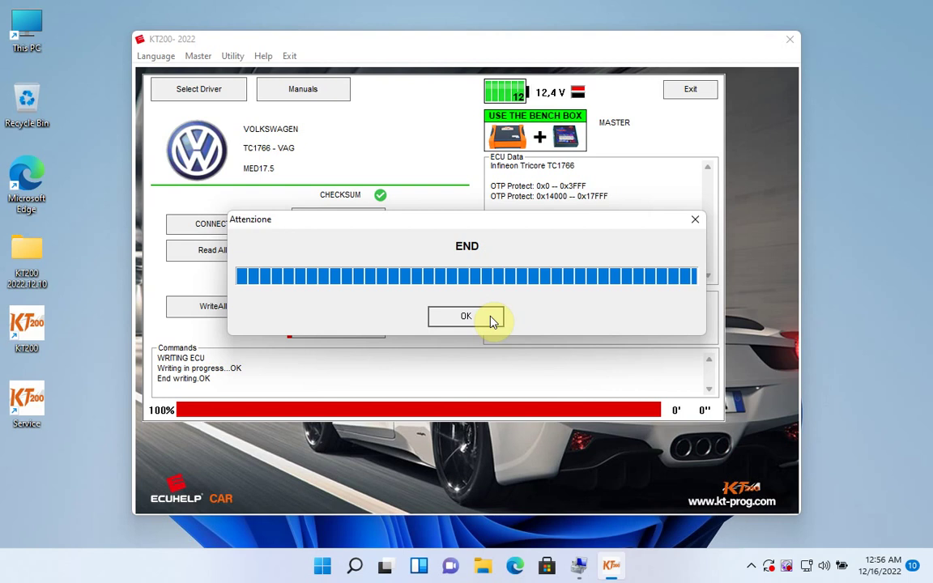
left_click(490, 318)
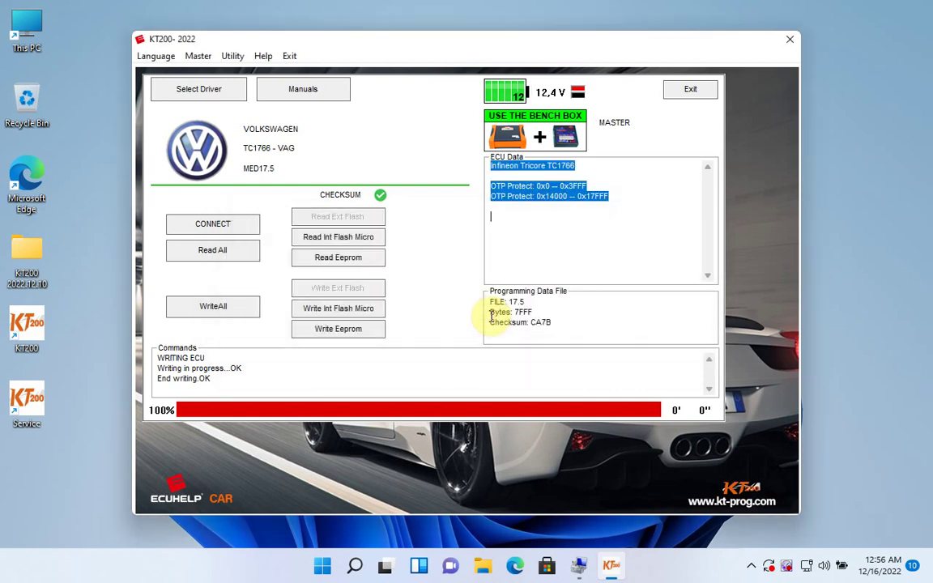